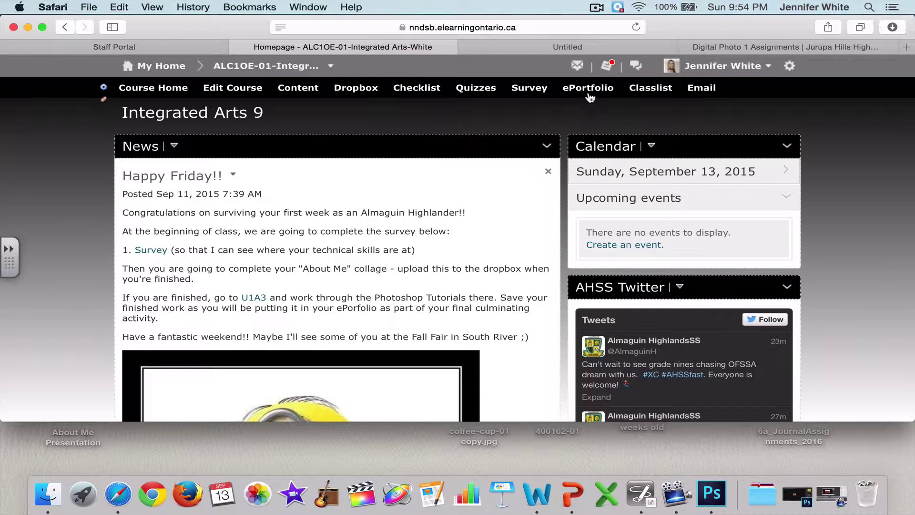
# Step: Open the Photoshop Tutorials presentation from the My Items list of the course's ePortfolio
pyautogui.click(585, 88)
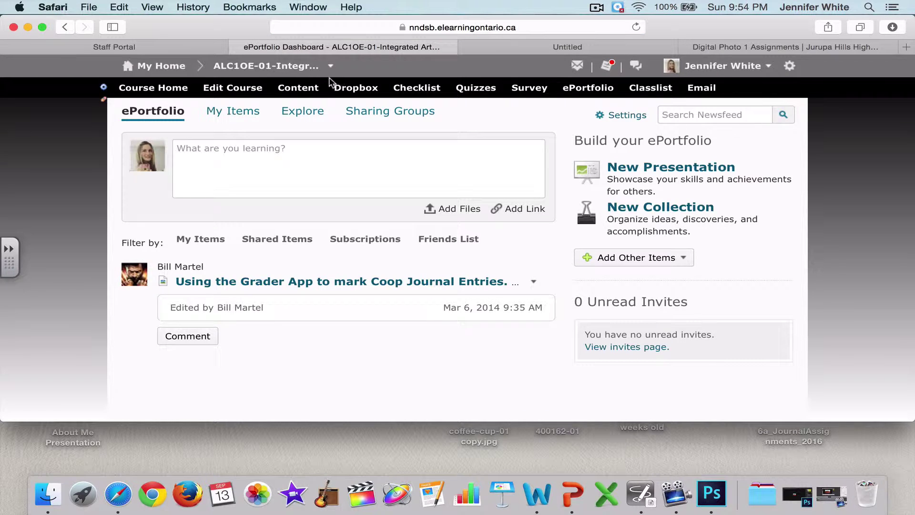
pyautogui.click(233, 115)
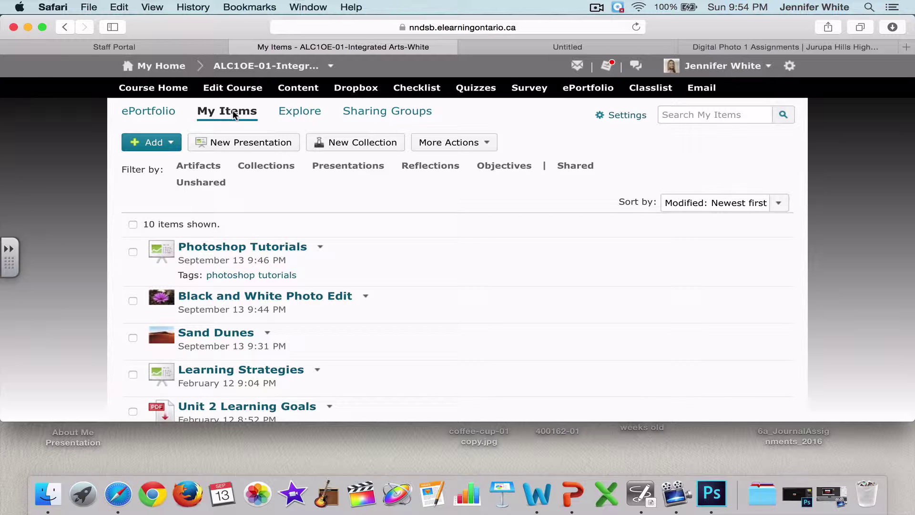
pyautogui.click(232, 248)
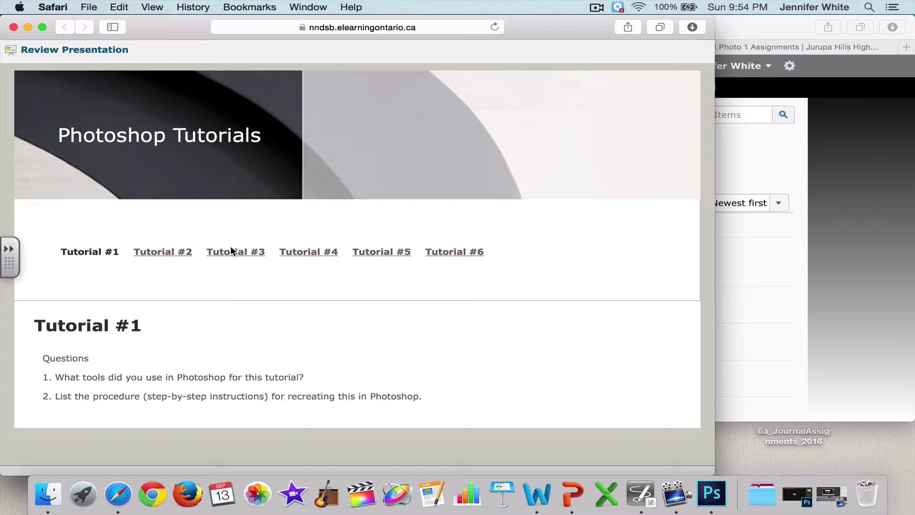
# Step: Look through the presentation's pages from Tutorial #2 to Tutorial #6, return to Tutorial #1, and close the presentation
pyautogui.click(165, 253)
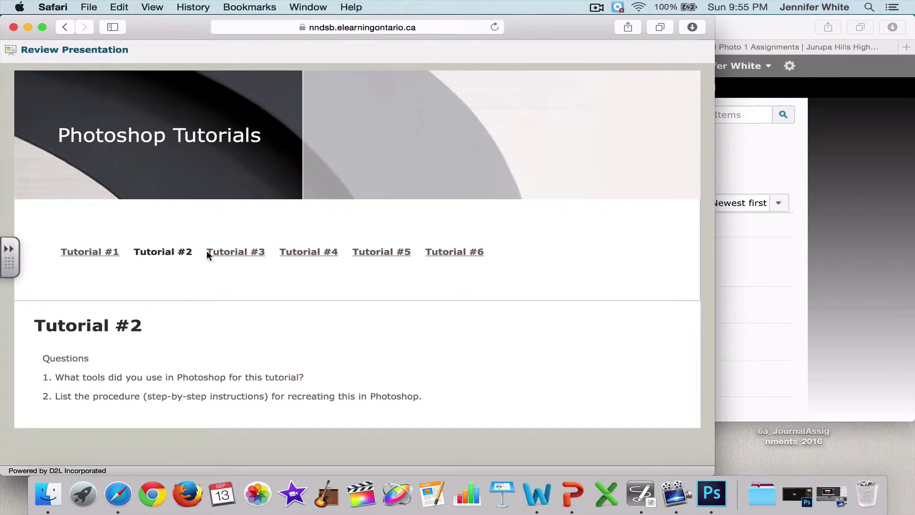
pyautogui.click(240, 251)
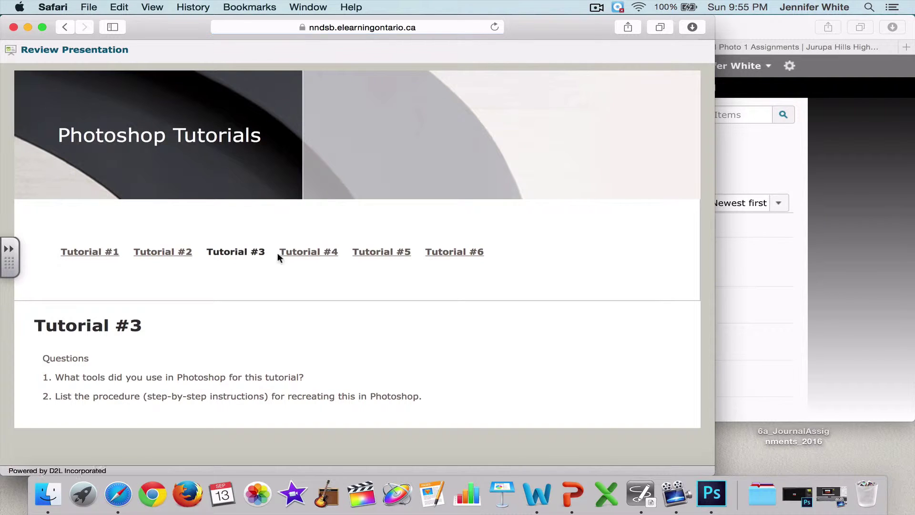
pyautogui.click(305, 251)
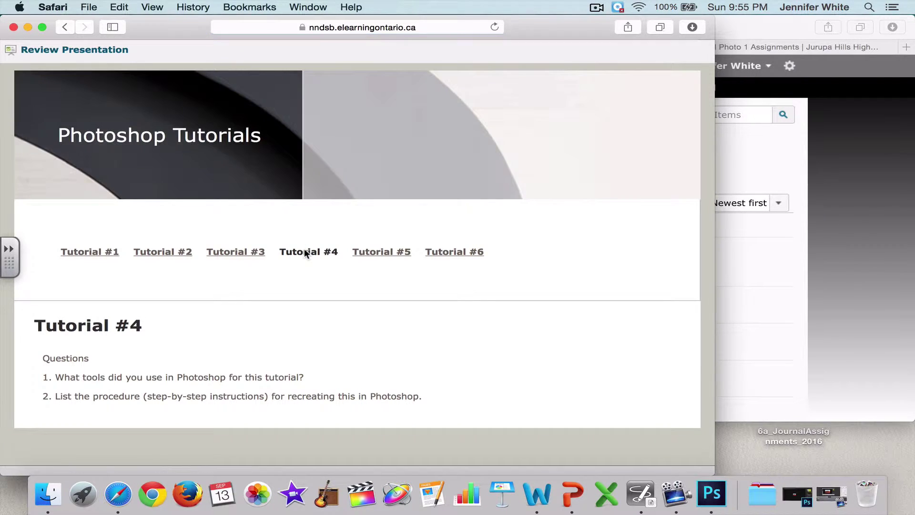
pyautogui.click(371, 250)
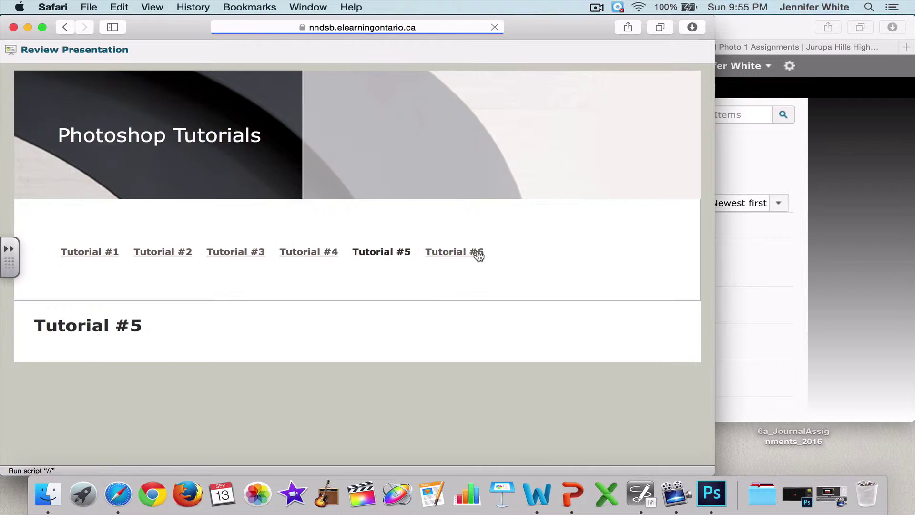
pyautogui.click(463, 252)
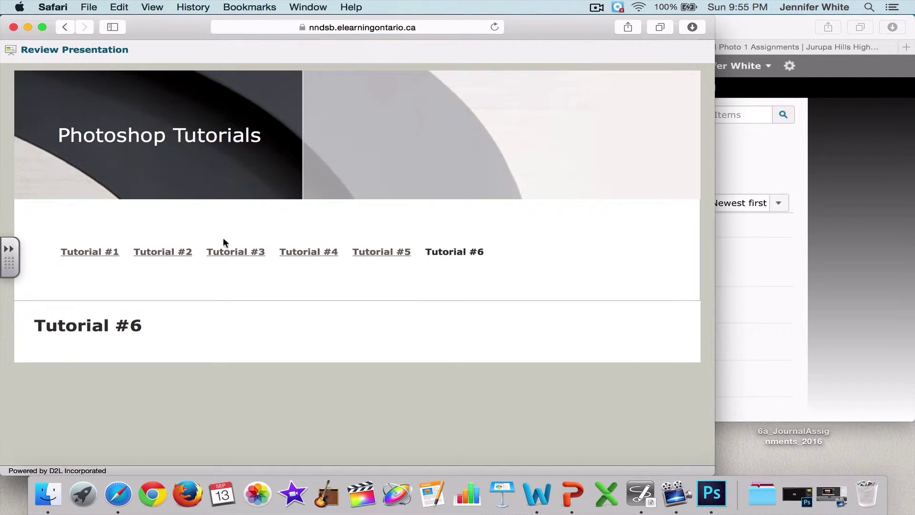
pyautogui.click(84, 251)
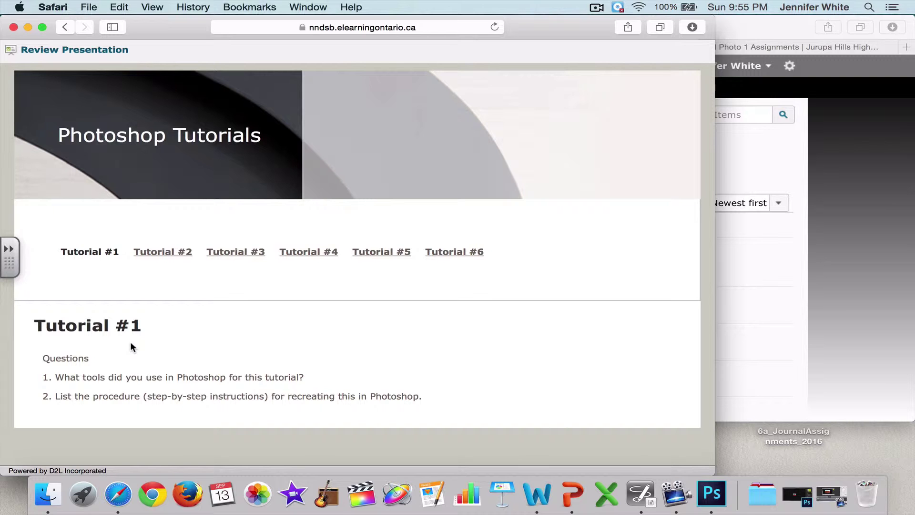
pyautogui.click(14, 27)
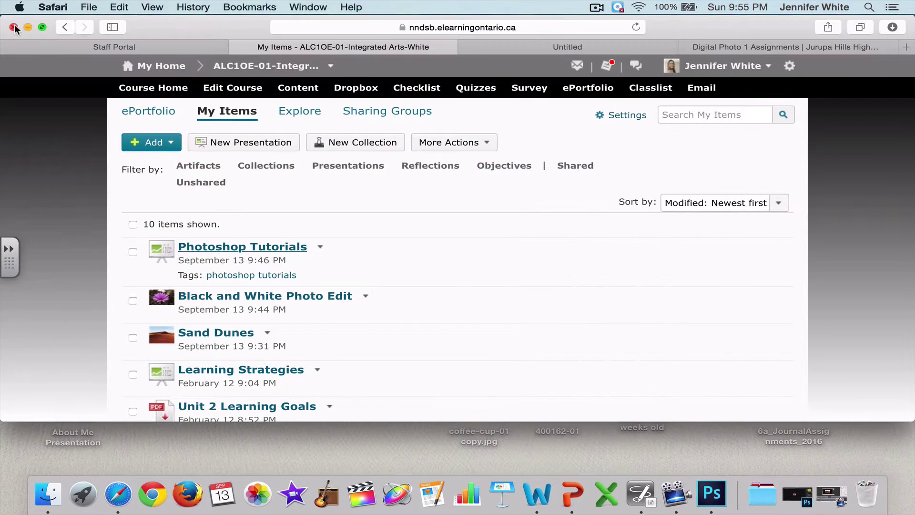
# Step: Open the Photoshop Tutorials presentation for editing and show its content and layout for the Tutorial #1 page
pyautogui.click(320, 249)
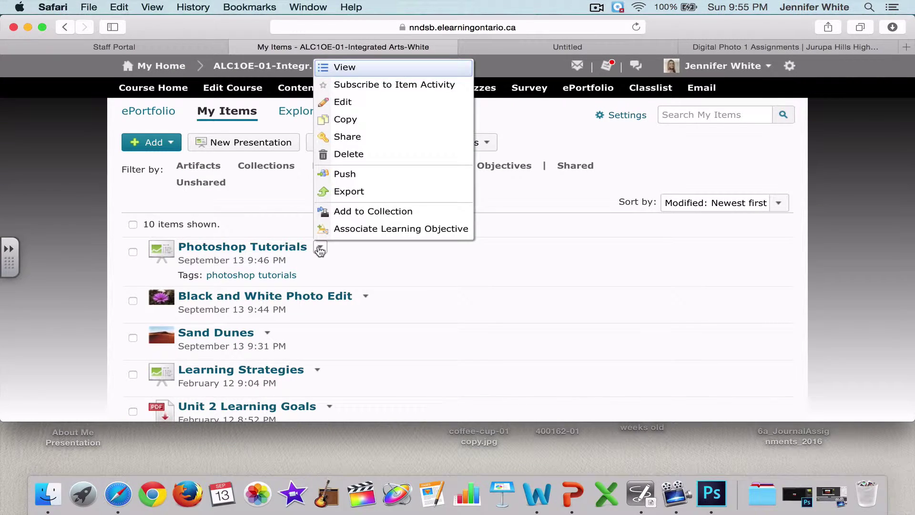
pyautogui.click(340, 101)
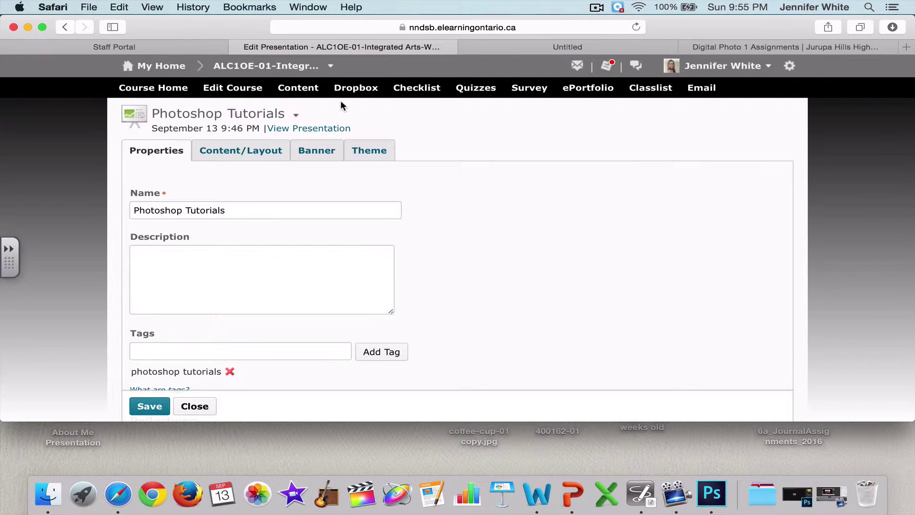
pyautogui.click(239, 150)
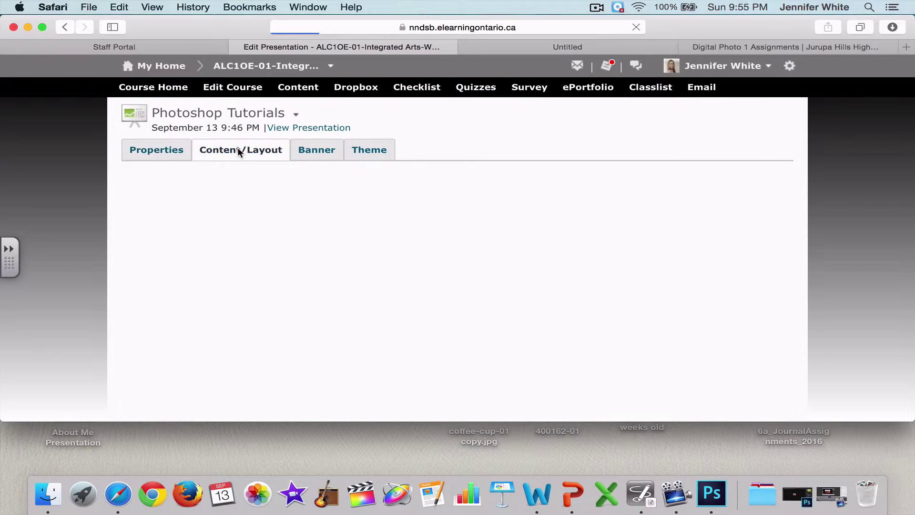
pyautogui.scroll(-2, 452, 264)
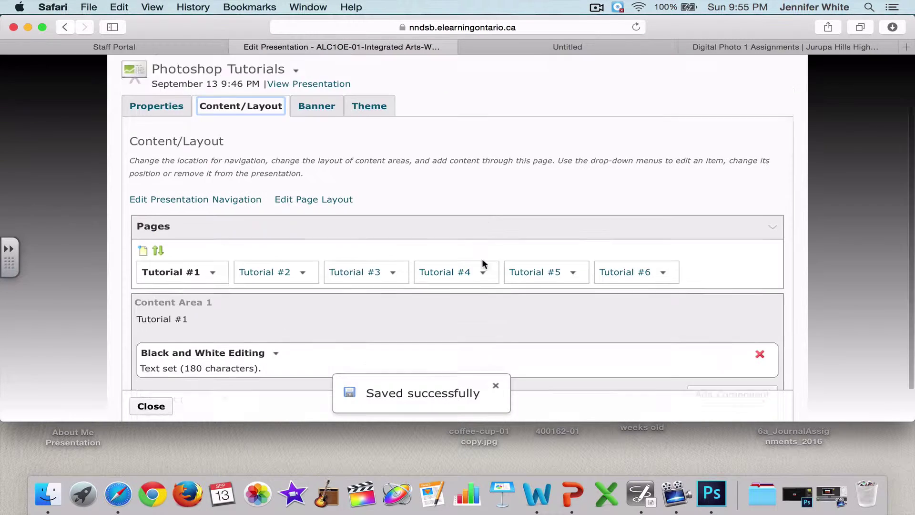
pyautogui.scroll(-1, 482, 263)
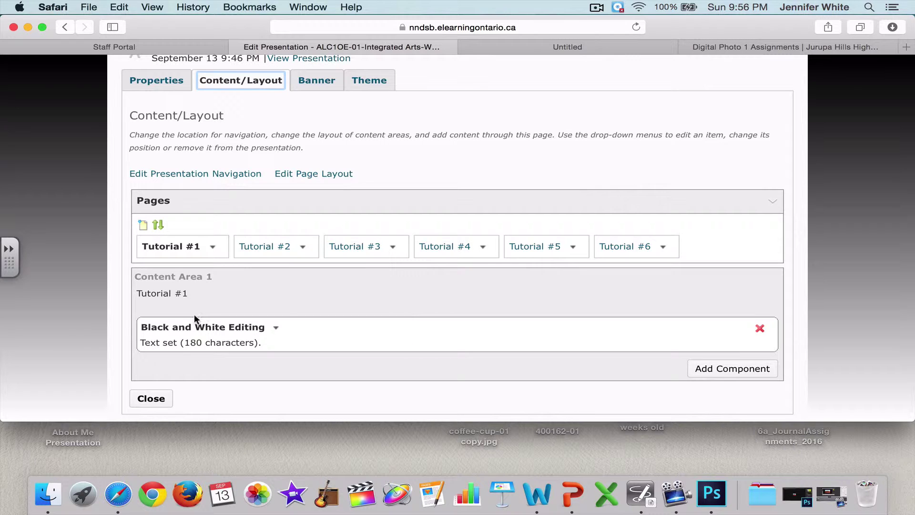
# Step: Add the Black and White Photo Edit artifact as a component to the Tutorial #1 page's Content Area 1
pyautogui.click(724, 371)
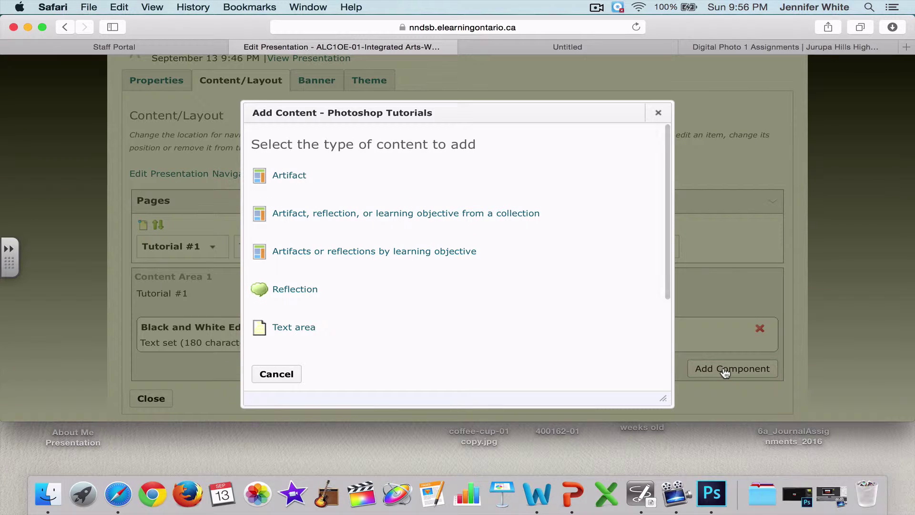
pyautogui.click(287, 176)
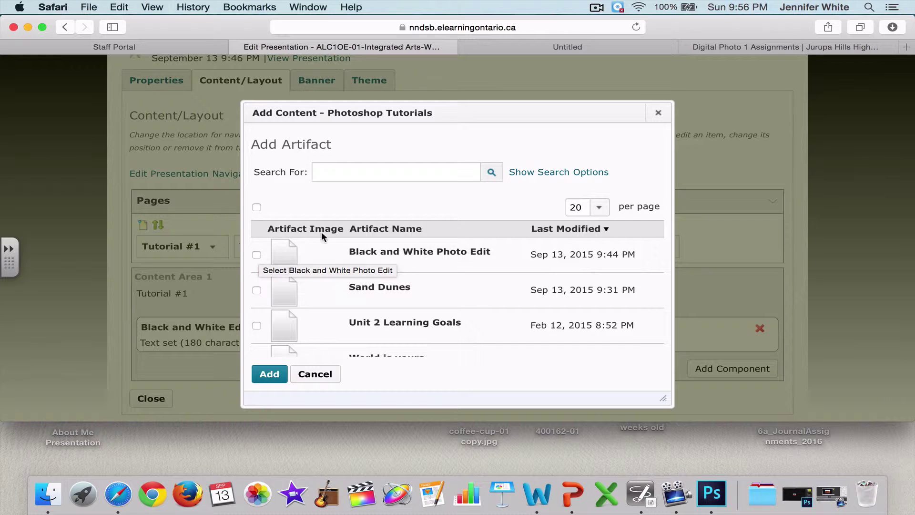
pyautogui.click(257, 255)
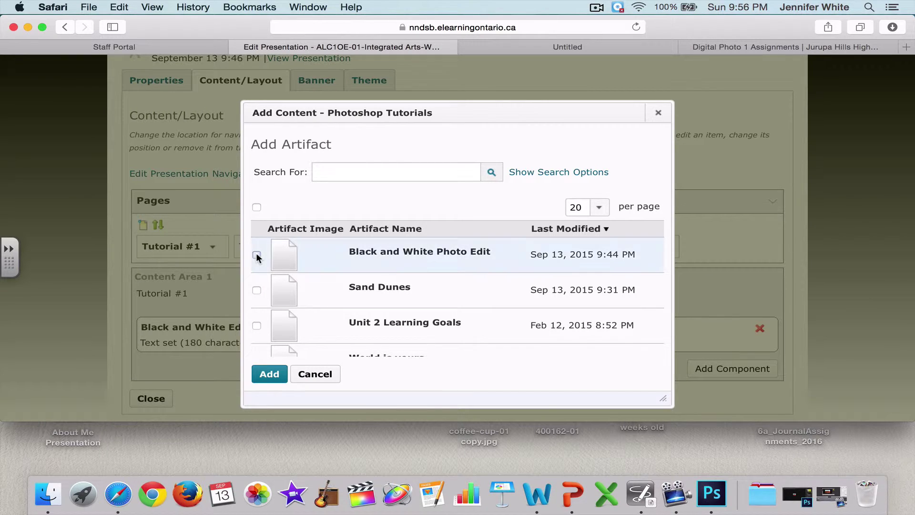
pyautogui.click(269, 374)
# Step: Examine the question text of the Black and White Editing component in its text editor, then cancel out of it
pyautogui.scroll(-2, 269, 371)
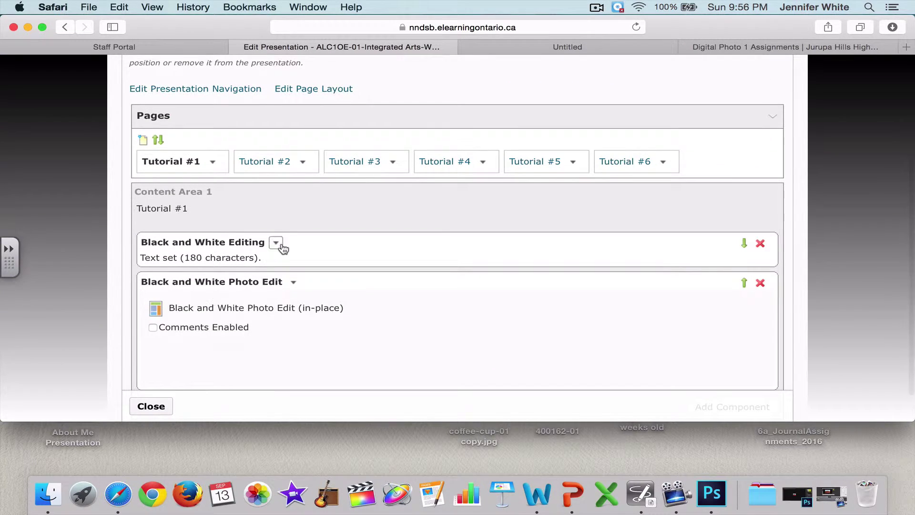
pyautogui.scroll(-2, 316, 285)
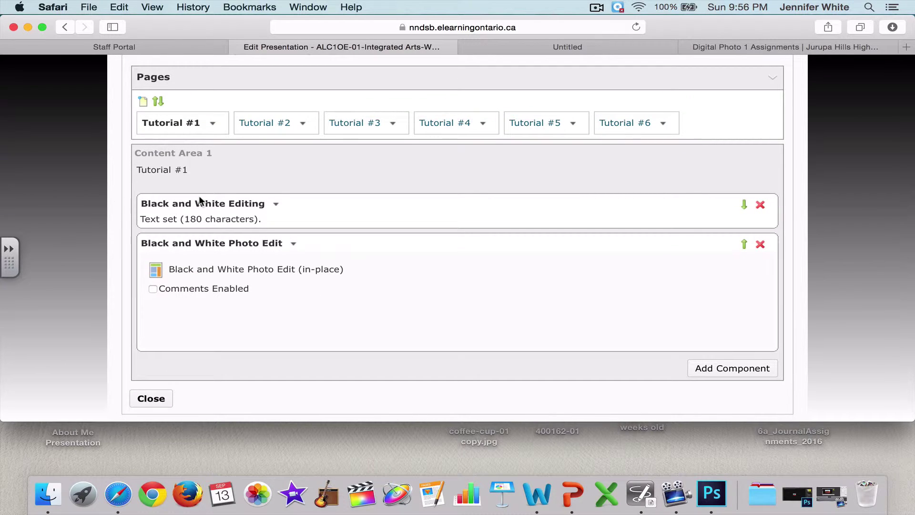
pyautogui.click(275, 204)
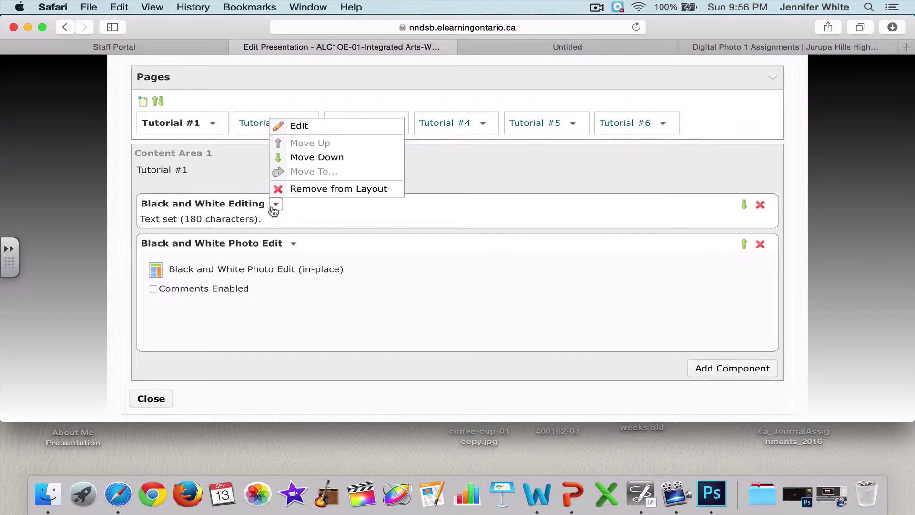
pyautogui.click(296, 125)
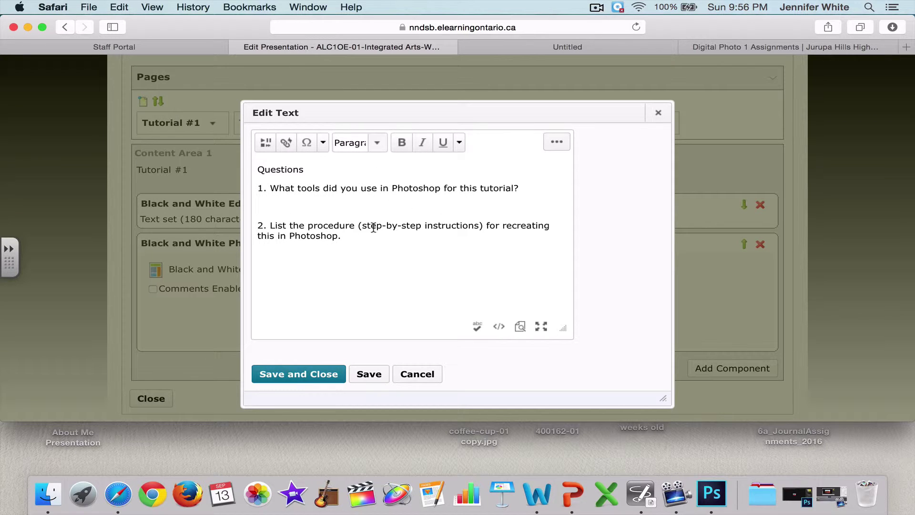
pyautogui.click(417, 374)
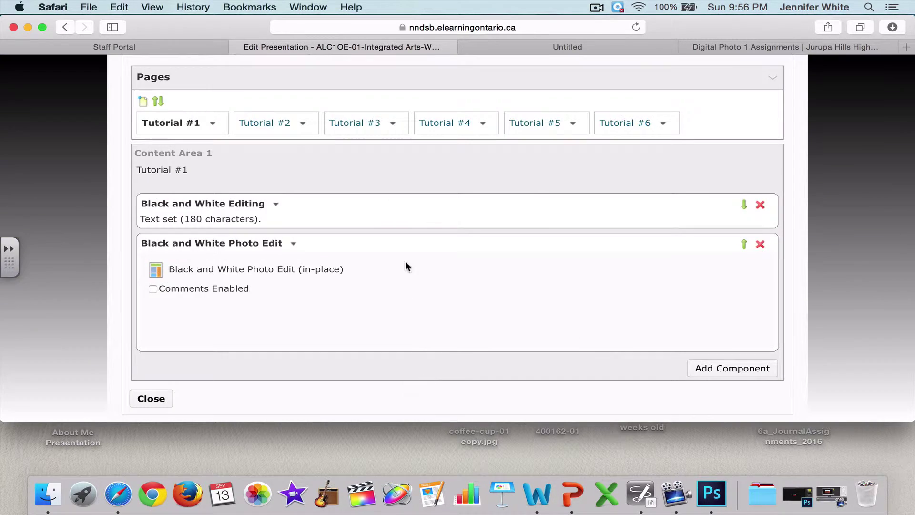
# Step: Close the Photoshop Tutorials presentation editor and return to the My Items list
pyautogui.moveTo(417, 238)
pyautogui.mouseDown()
pyautogui.moveTo(423, 206)
pyautogui.moveTo(420, 227)
pyautogui.mouseUp()
pyautogui.click(429, 215)
pyautogui.scroll(5, 445, 180)
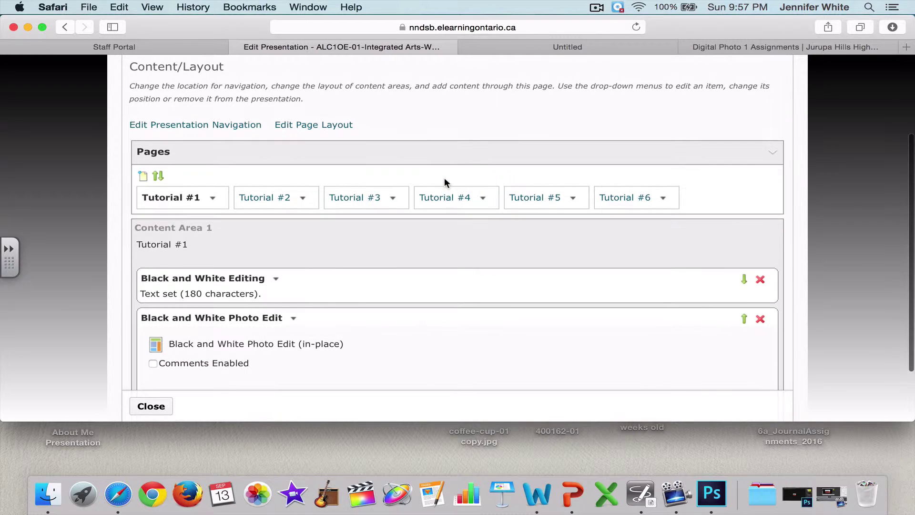
pyautogui.scroll(-6, 444, 180)
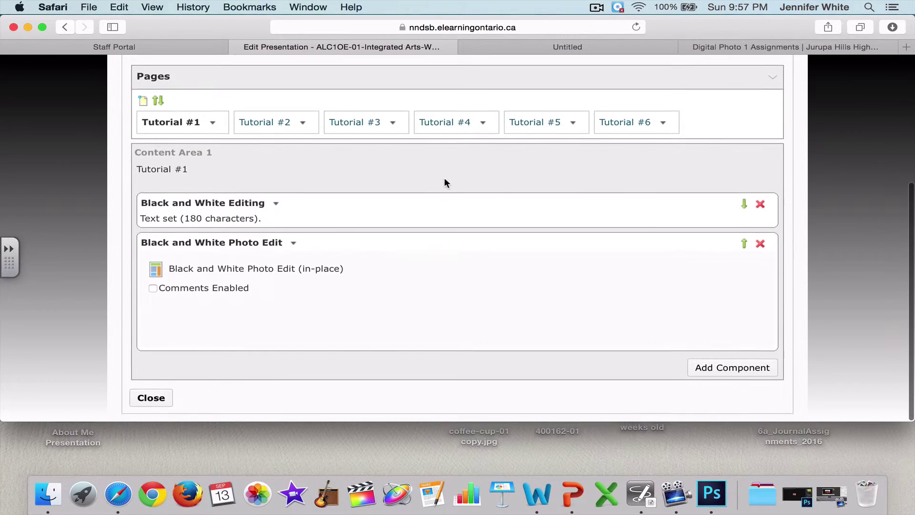
pyautogui.click(150, 397)
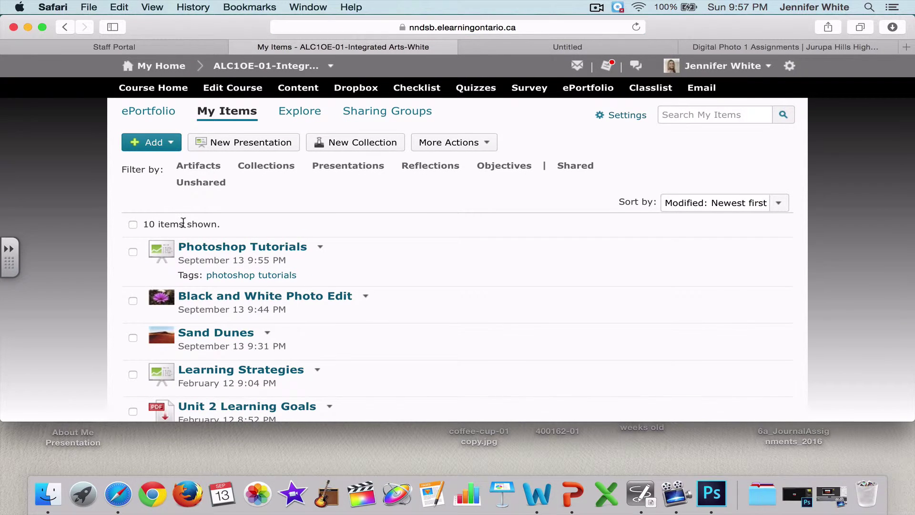
# Step: Add a file upload artifact to My Items using "Purple-Flowers-Wallpaper edit.jpg" from the Desktop folder
pyautogui.click(170, 143)
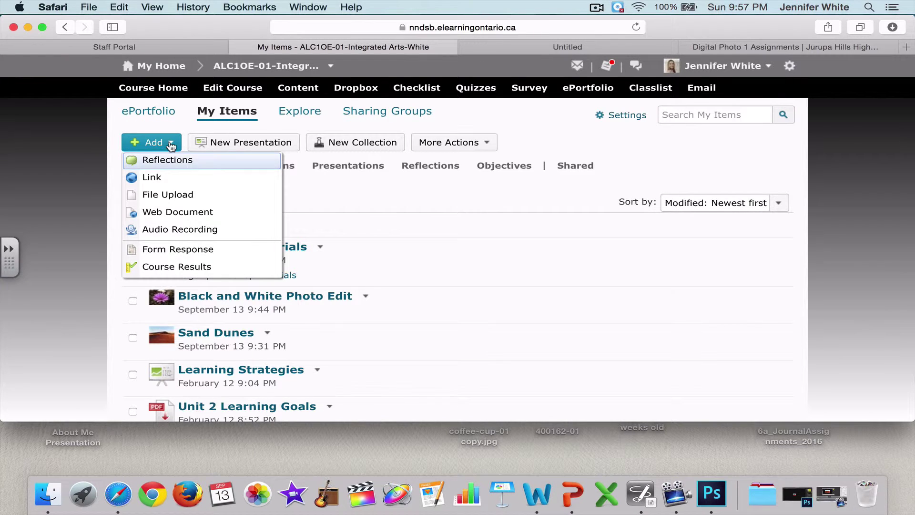
pyautogui.click(153, 193)
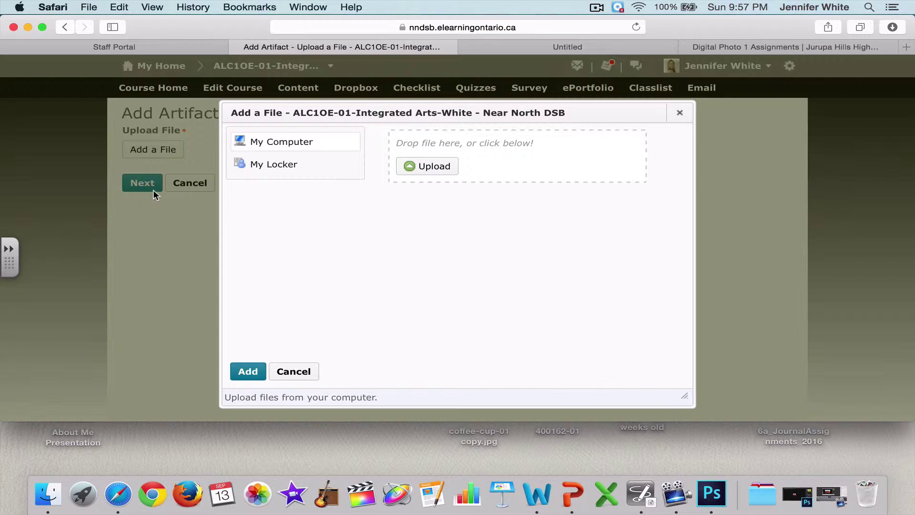
pyautogui.click(421, 166)
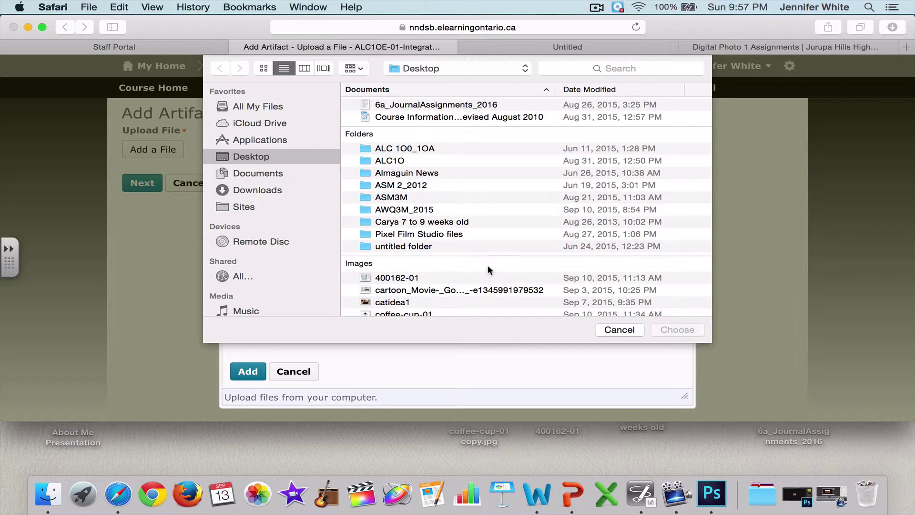
pyautogui.scroll(-5, 500, 219)
pyautogui.scroll(-3, 501, 220)
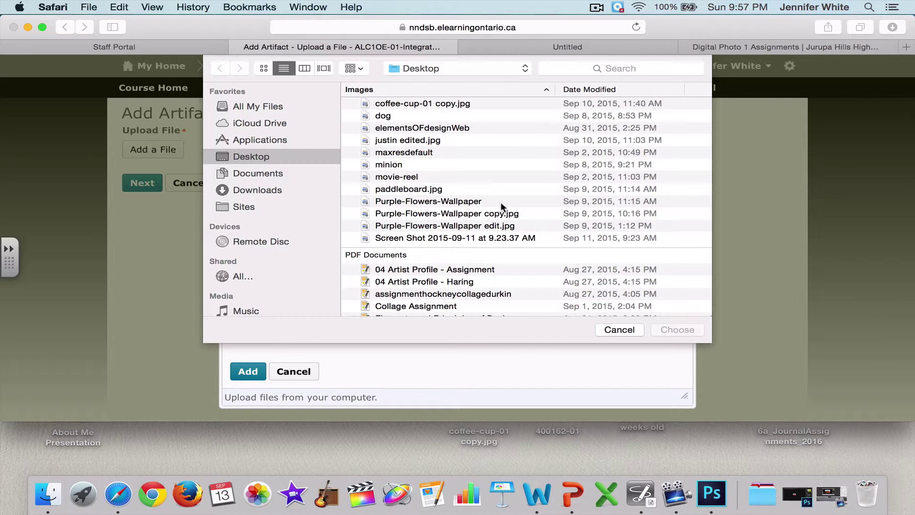
pyautogui.click(440, 230)
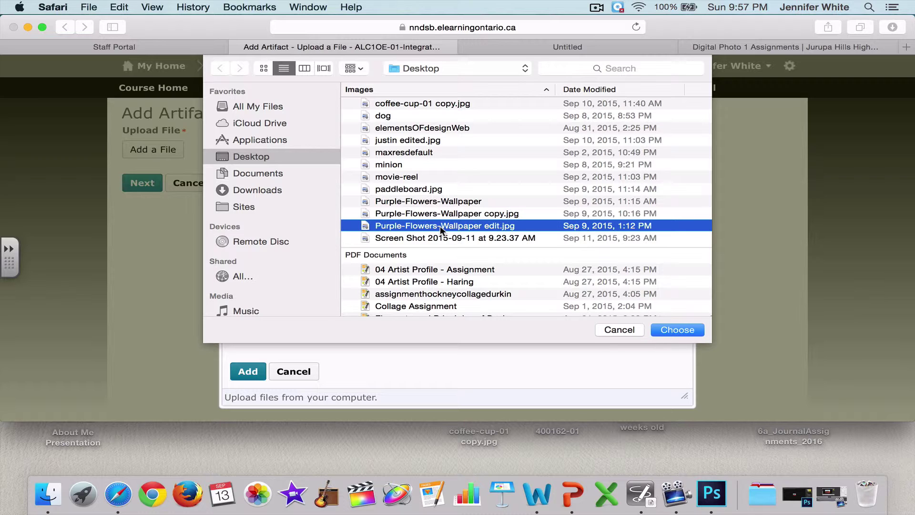
pyautogui.click(675, 325)
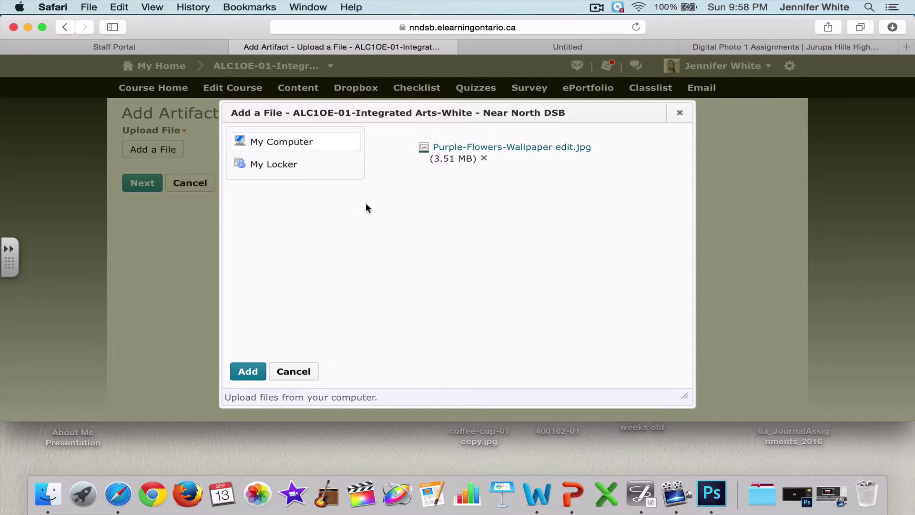
pyautogui.click(248, 371)
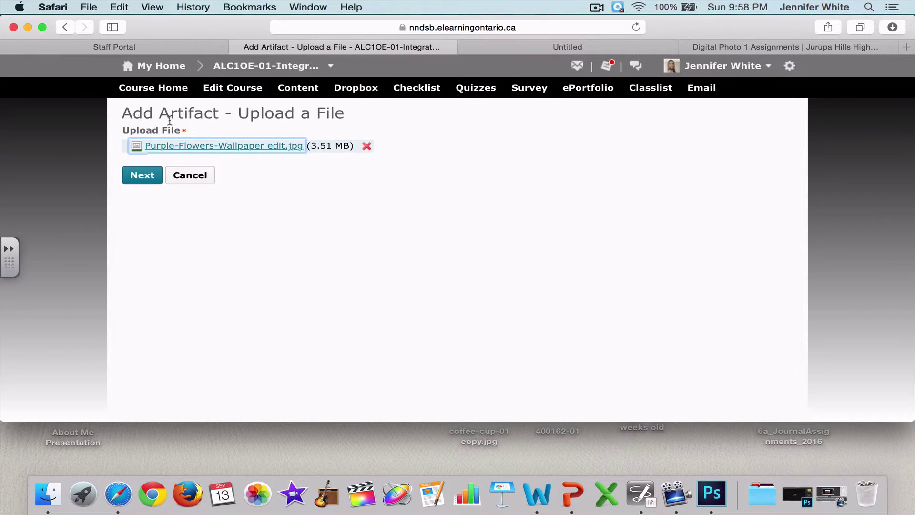
# Step: Continue to the uploaded flower image's details and add the tag "black and white" to the artifact
pyautogui.click(146, 176)
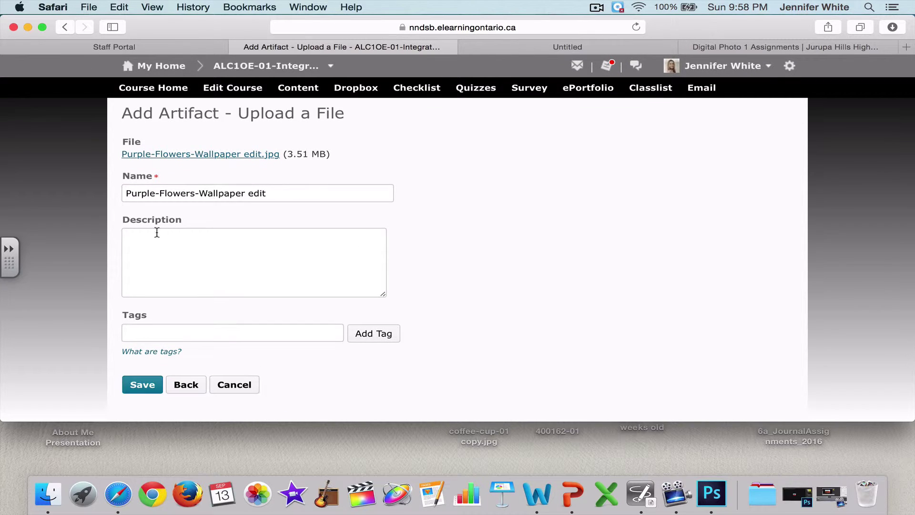
pyautogui.click(144, 332)
pyautogui.write('"')
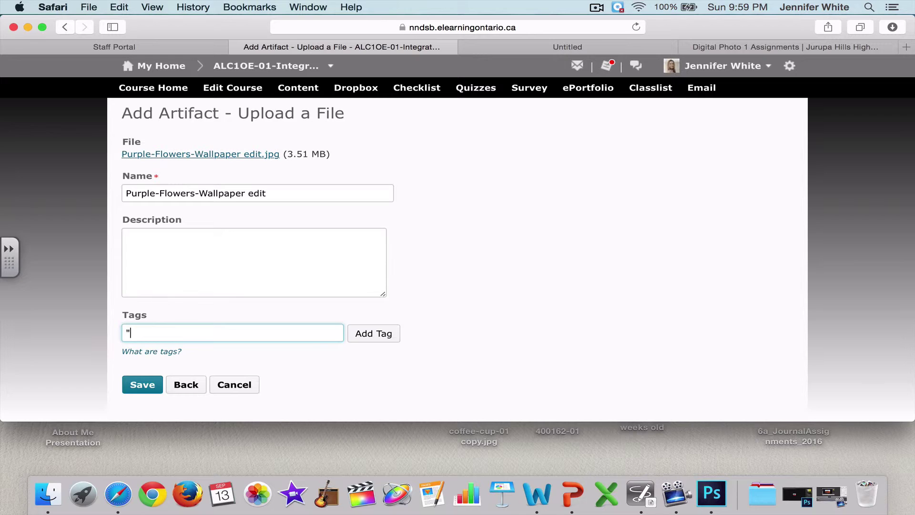
pyautogui.write('black and white"')
pyautogui.click(123, 337)
pyautogui.click(232, 334)
pyautogui.click(374, 334)
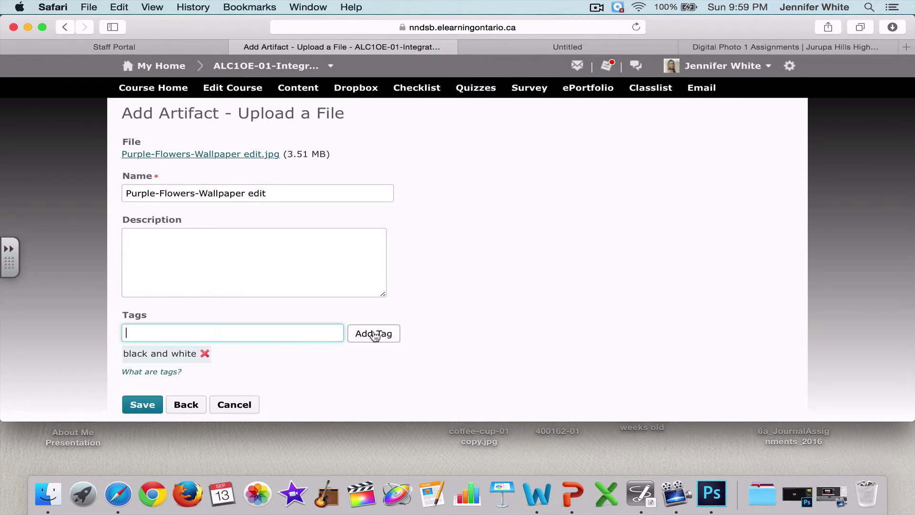
# Step: Save the Purple-Flowers-Wallpaper edit artifact, keeping comments and assessments allowed, and close its editing page
pyautogui.scroll(-1, 256, 360)
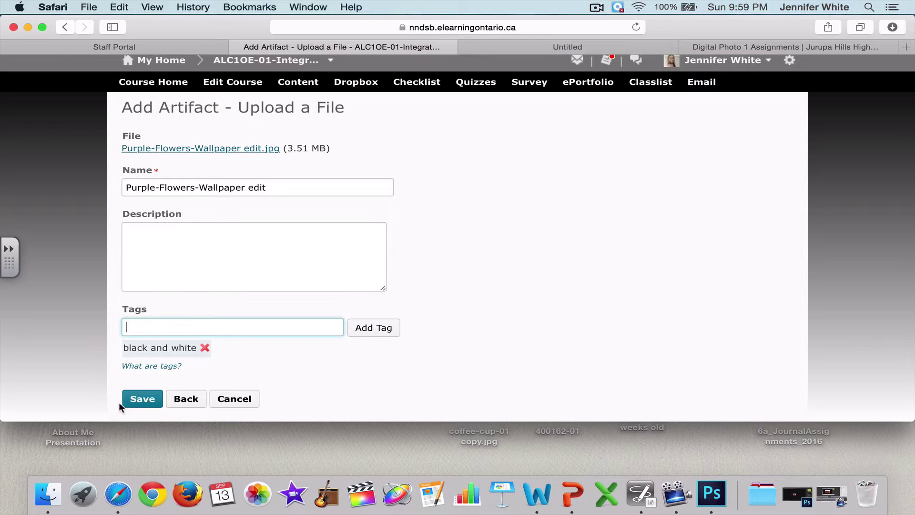
pyautogui.click(137, 397)
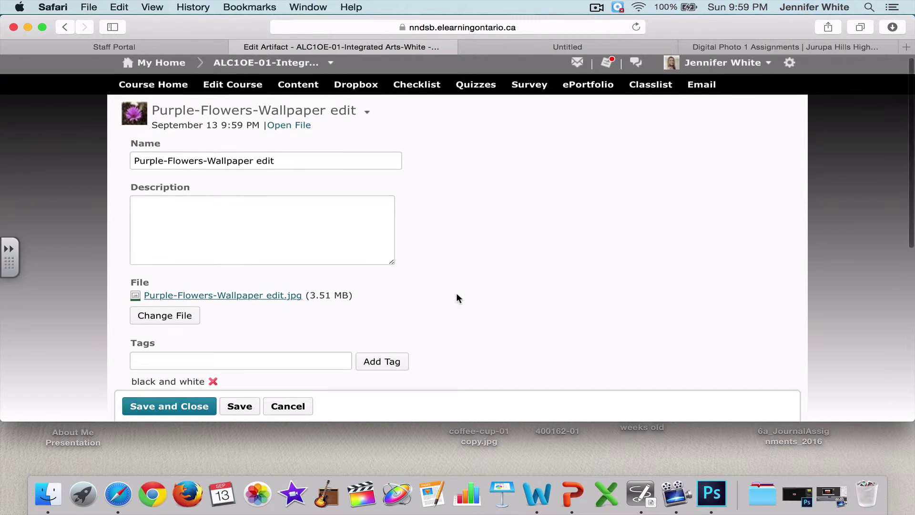
pyautogui.scroll(-10, 456, 298)
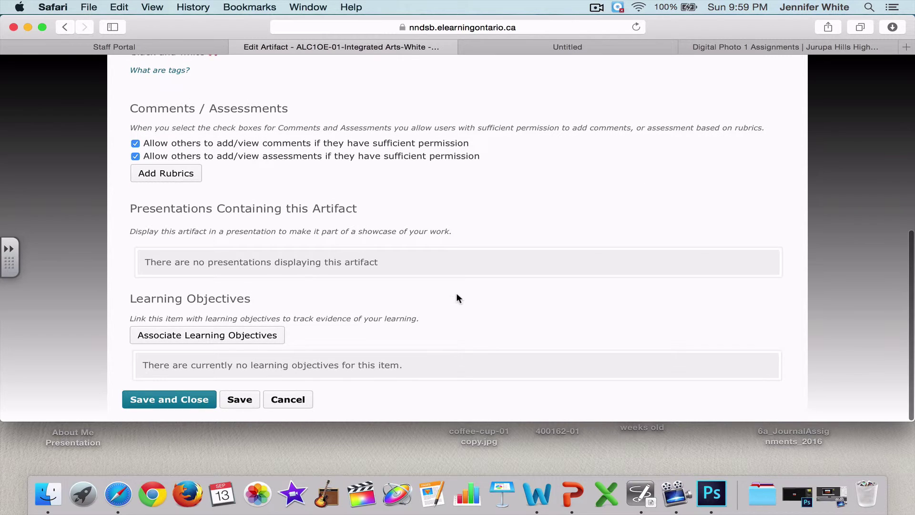
pyautogui.click(171, 395)
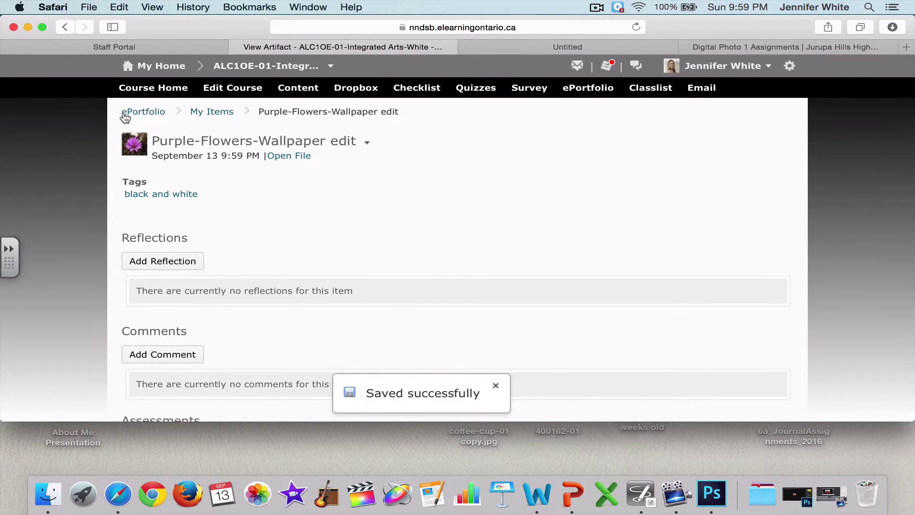
# Step: Return to the My Items list and filter it to artifacts and presentations
pyautogui.click(141, 111)
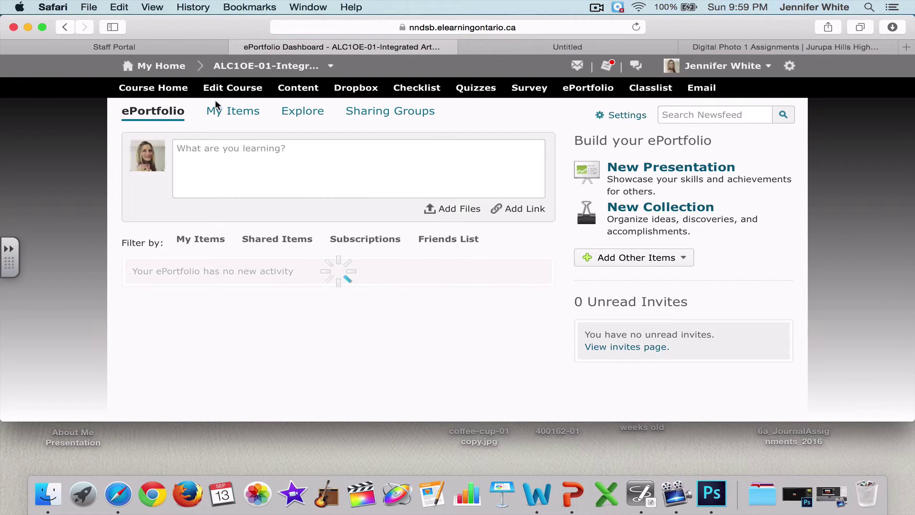
pyautogui.click(224, 116)
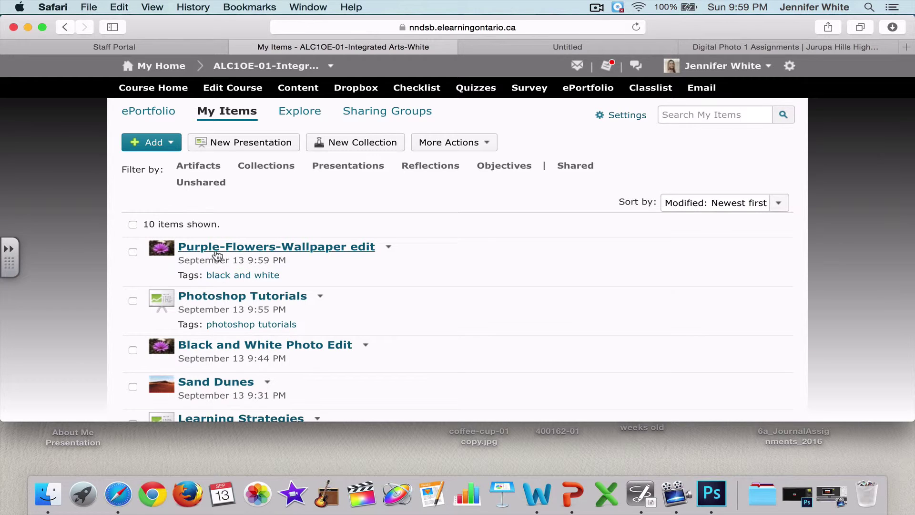
pyautogui.click(199, 167)
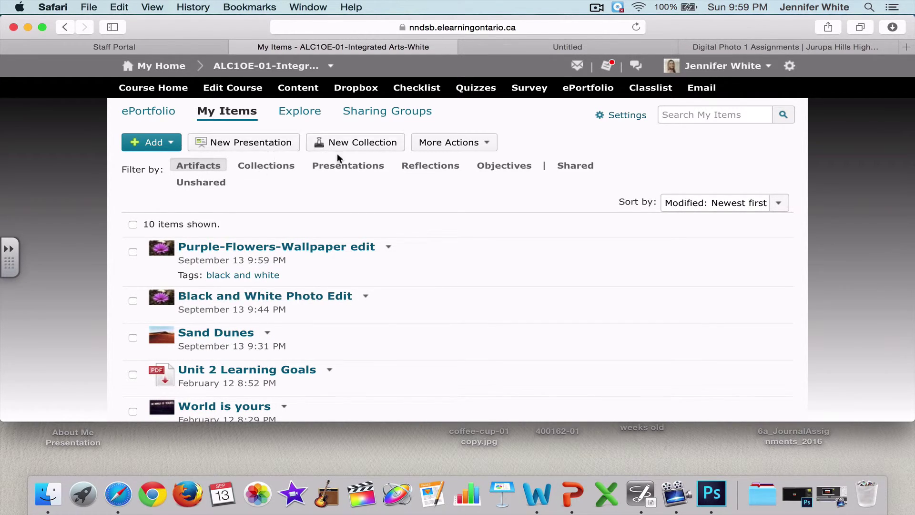
pyautogui.click(338, 168)
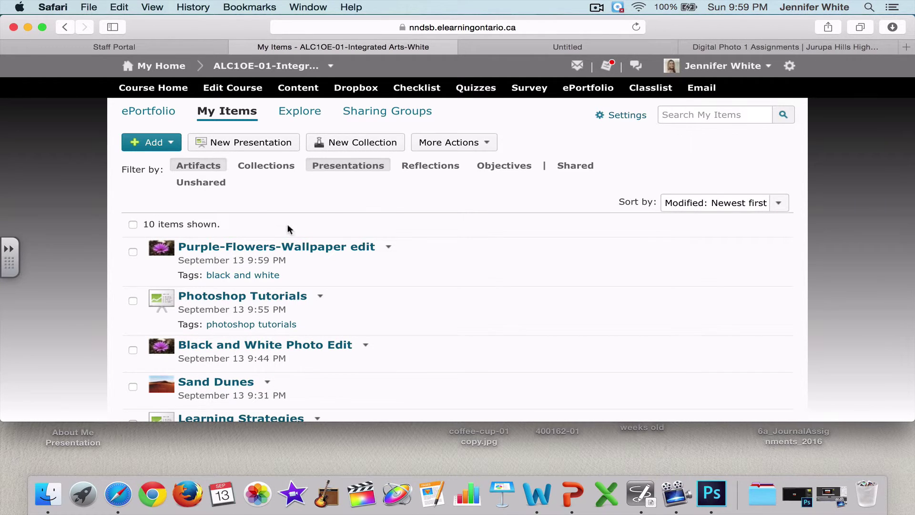
pyautogui.scroll(-4, 307, 245)
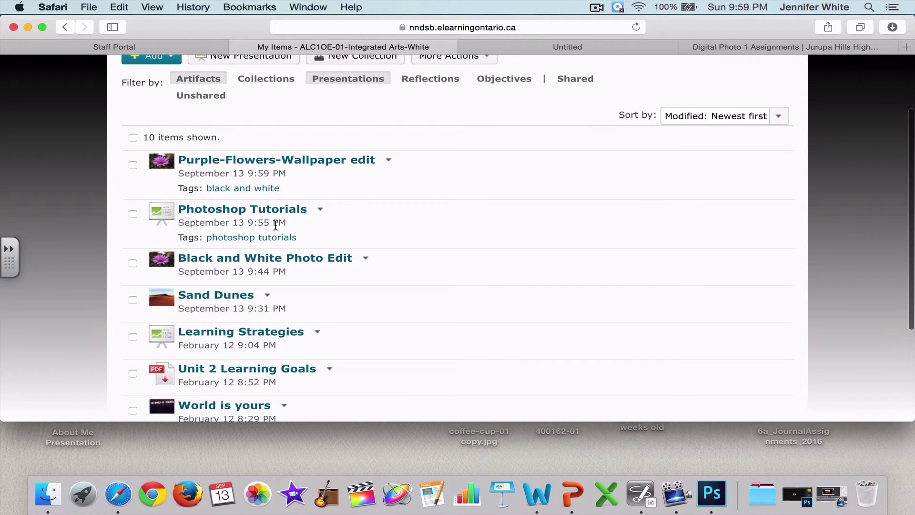
pyautogui.scroll(4, 492, 198)
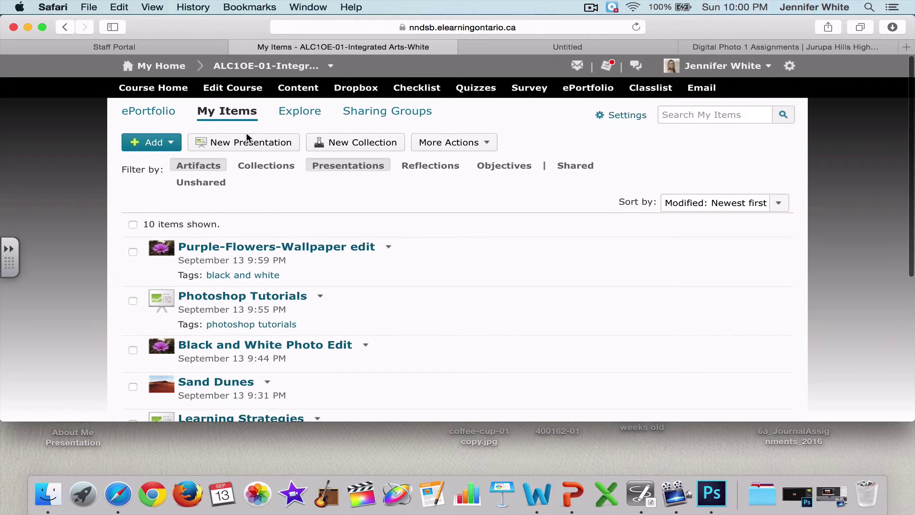
# Step: Open the Photoshop Tutorials presentation and review its Tutorial #1 page, including the questions and the Black and White Photo Edit image
pyautogui.click(276, 297)
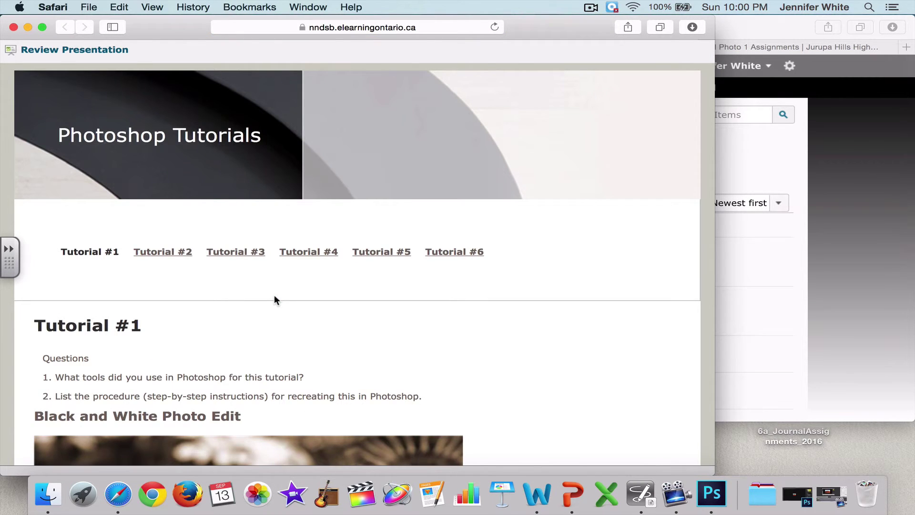
pyautogui.scroll(-10, 274, 299)
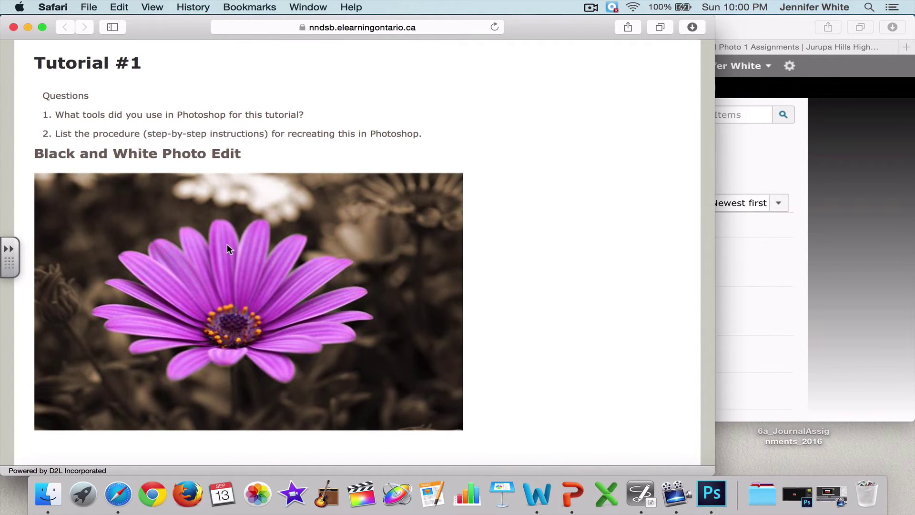
pyautogui.scroll(10, 227, 245)
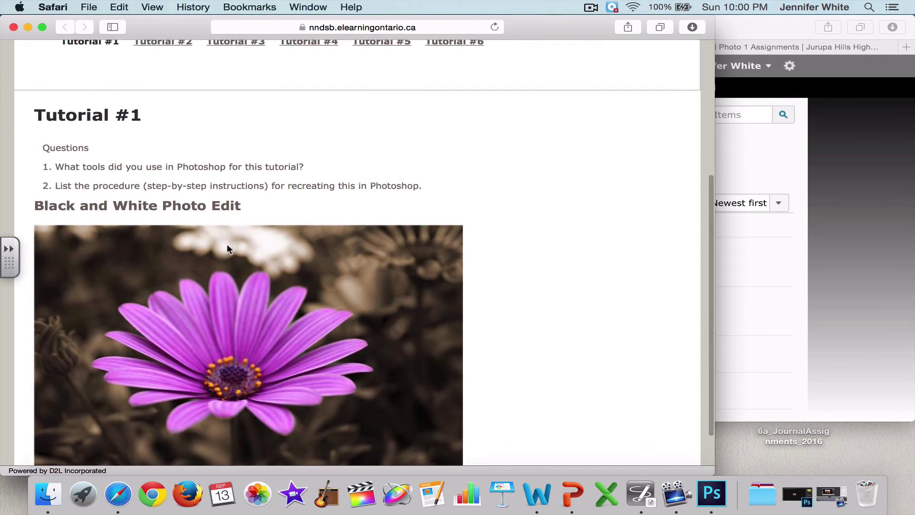
pyautogui.scroll(1, 227, 244)
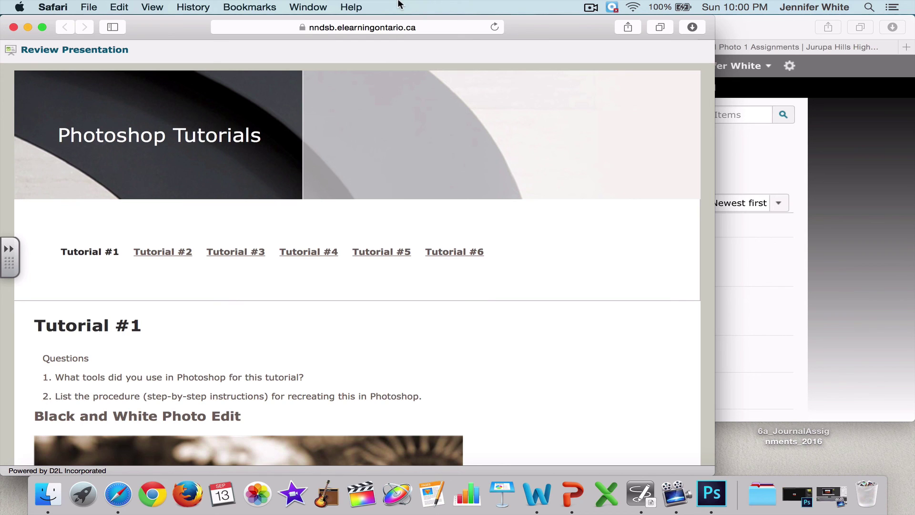
pyautogui.click(590, 8)
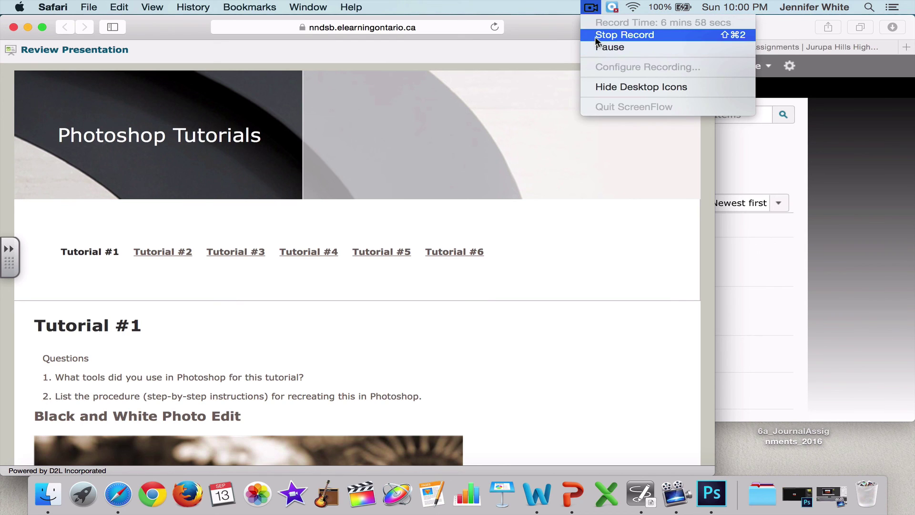